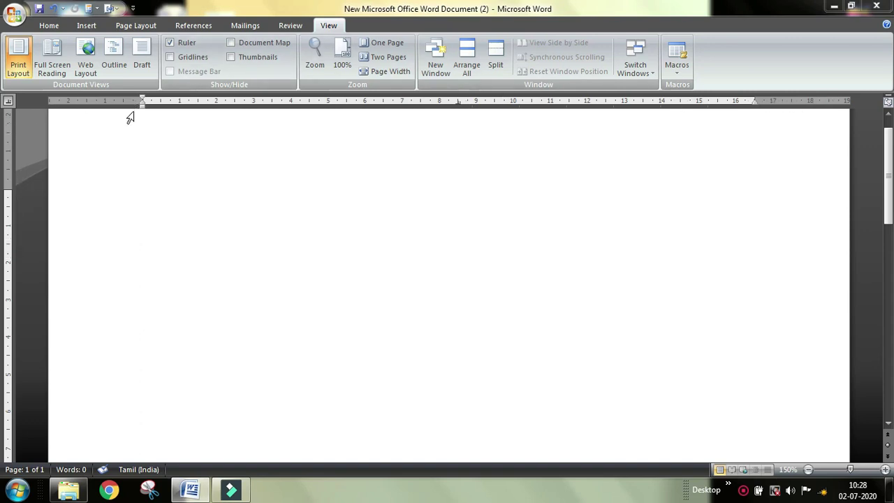
Zoom the blank page out from 150% to 110% by scrolling with Ctrl held.
ctrl+scroll(133, 110, down, 4)
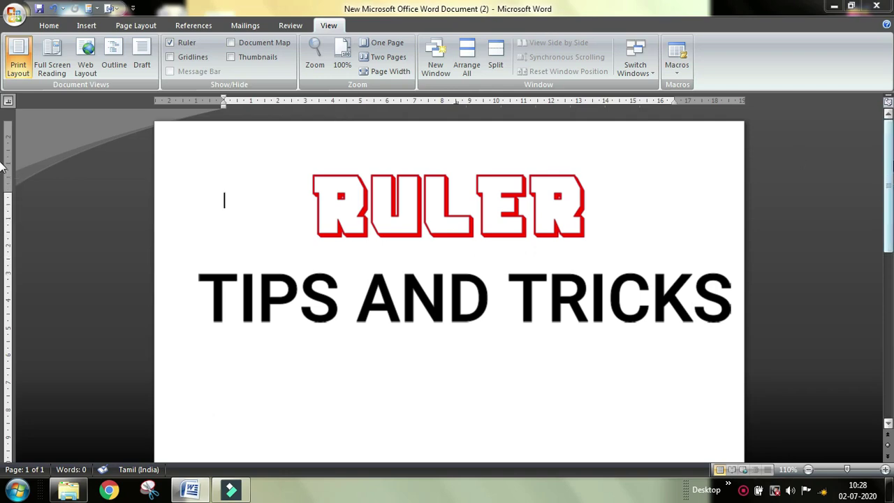
key(super+plus)
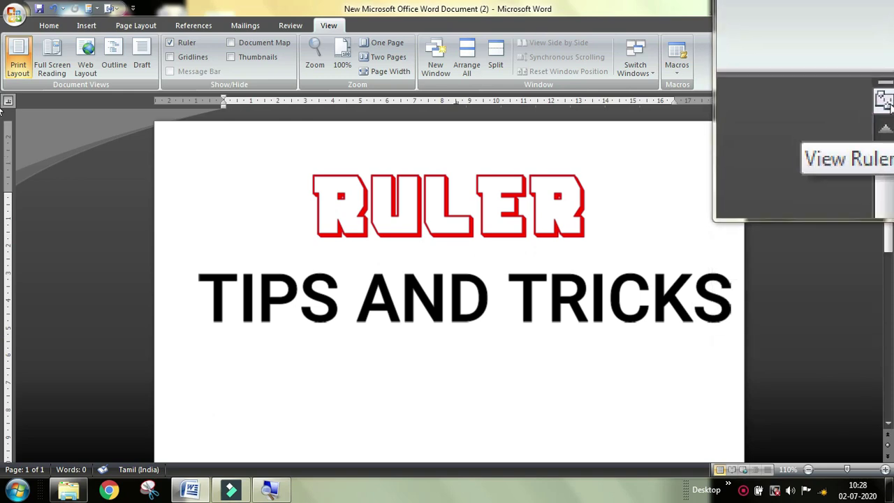
click(886, 101)
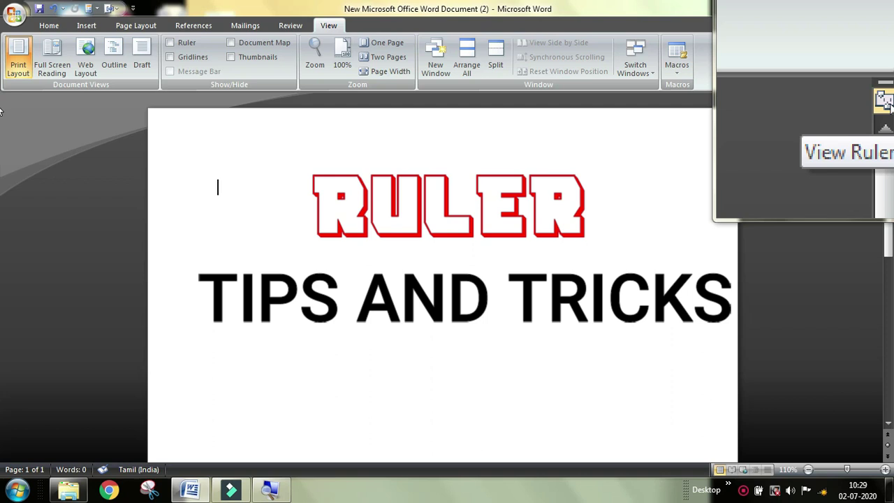
click(886, 101)
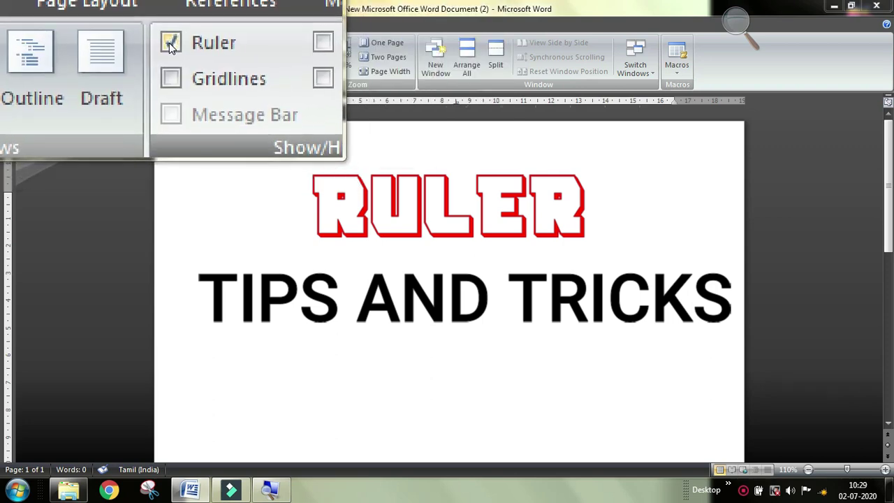
click(171, 43)
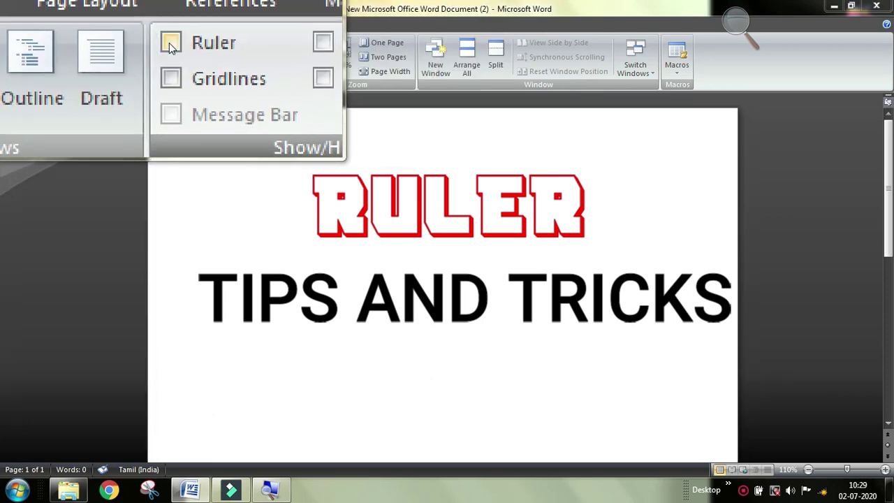
click(171, 43)
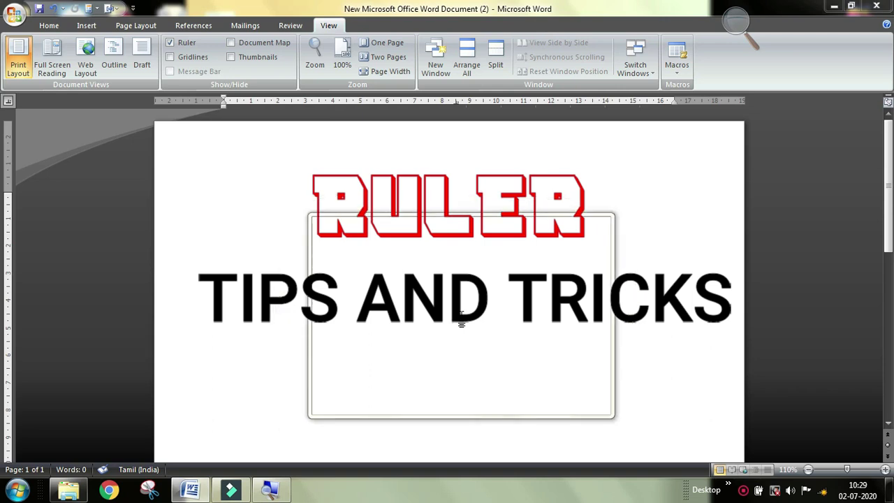
key(super+Escape)
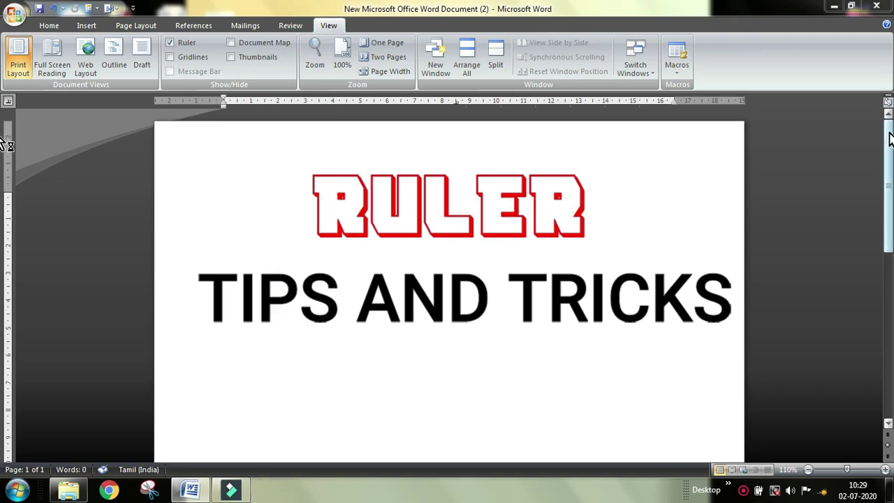
key(super+plus)
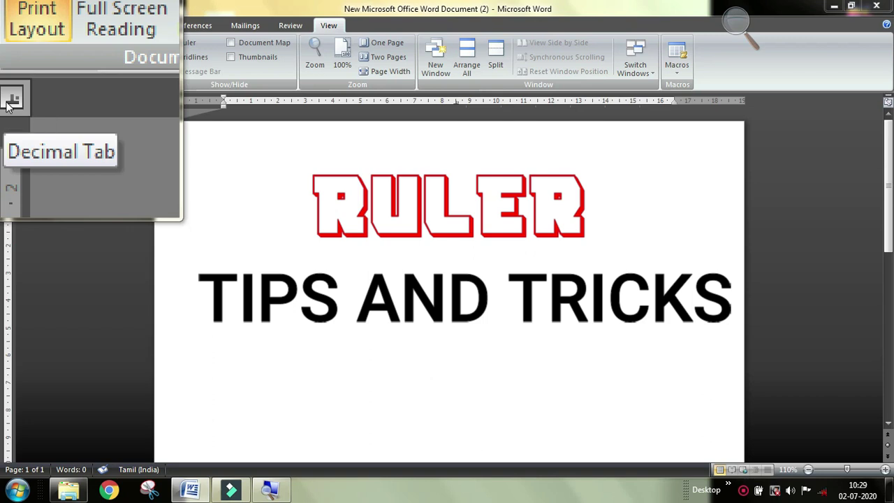
Cycle the ruler's tab selector through bar tab, first-line indent, hanging indent, left and center tabs to Decimal Tab.
click(9, 103)
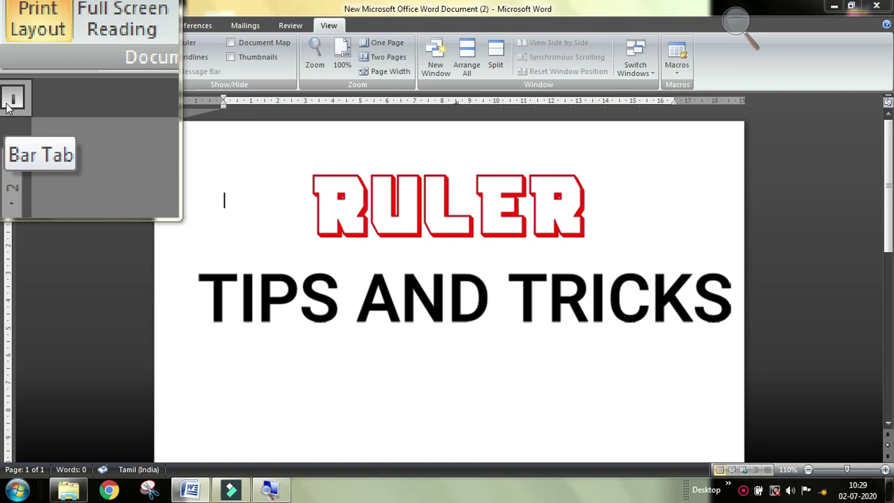
click(9, 102)
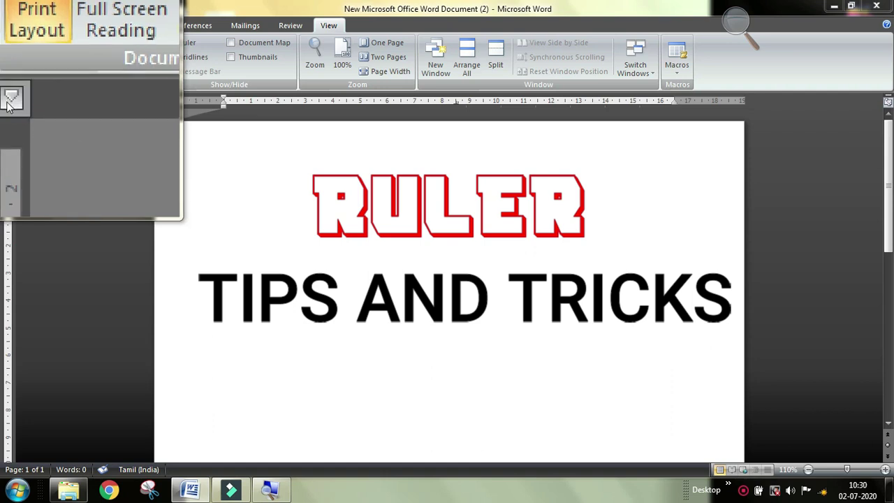
click(9, 103)
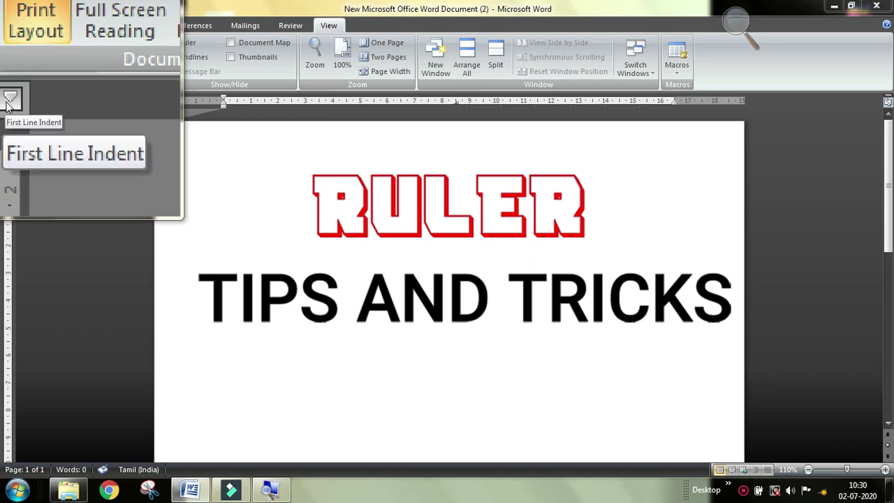
click(10, 101)
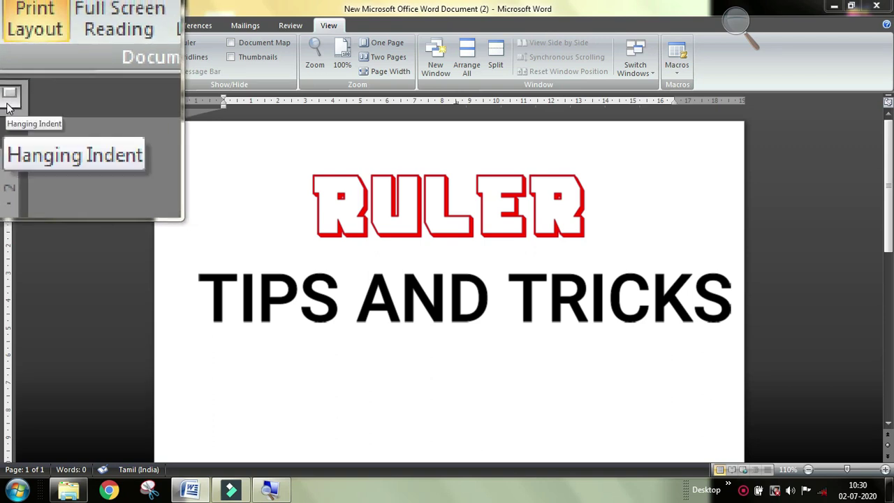
click(9, 104)
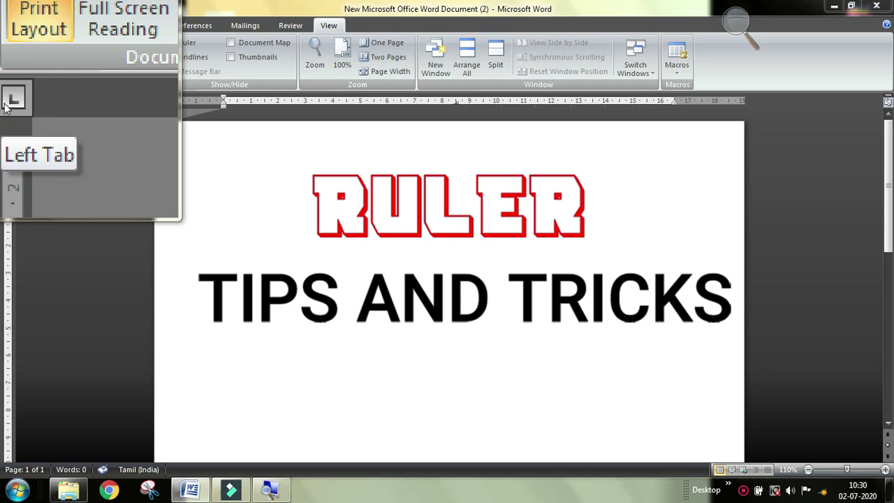
click(5, 105)
click(14, 102)
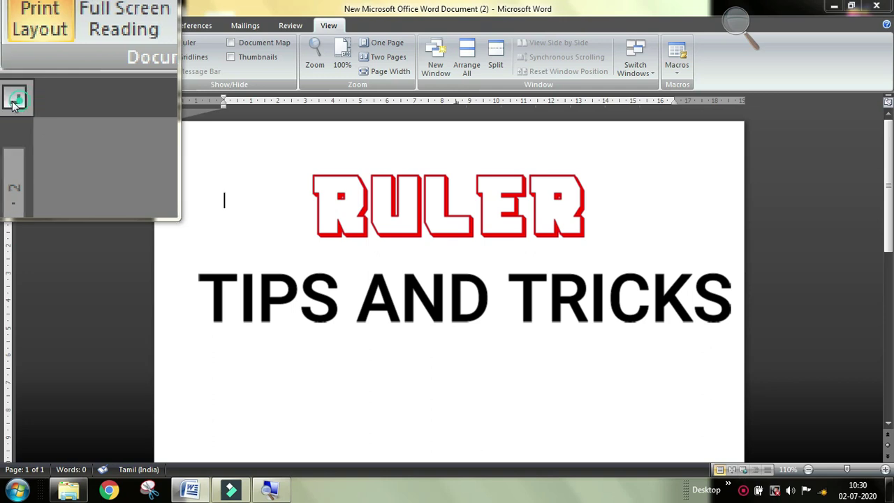
click(14, 103)
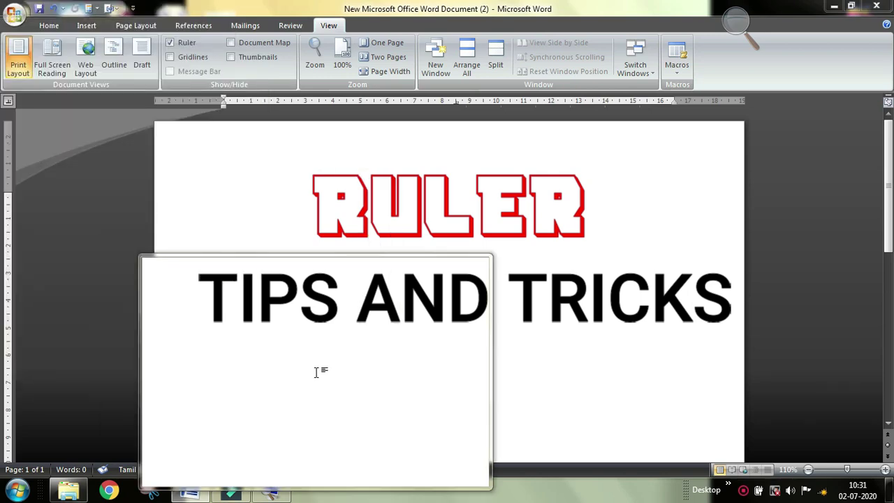
Close the screen magnifier and type the first item name a4sheet.
key(super+Escape)
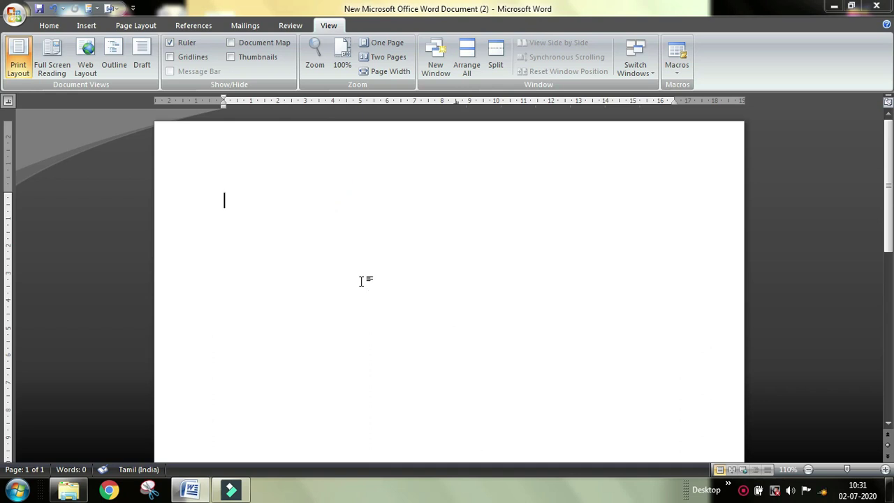
text(a4)
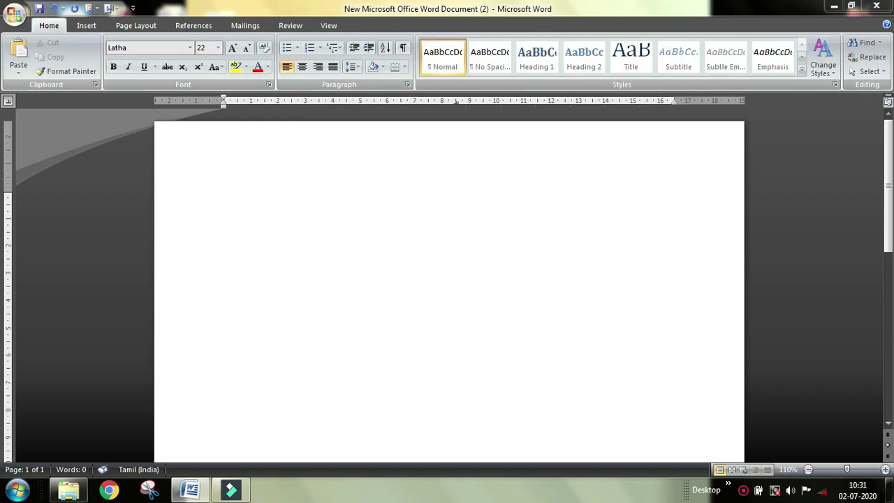
text(a4sheet)
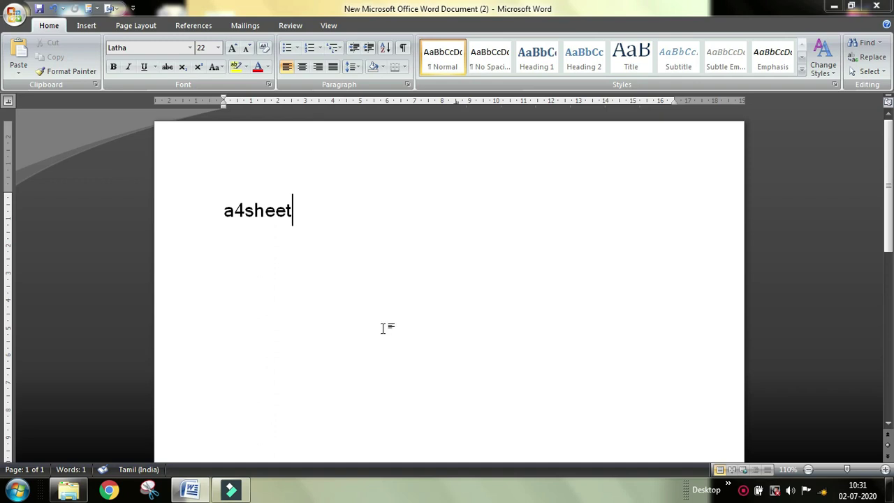
Set a decimal tab near 8.5, enter 43.50, and add item lines ending with Pen tip pointer 25.43.
click(455, 103)
text(43.)
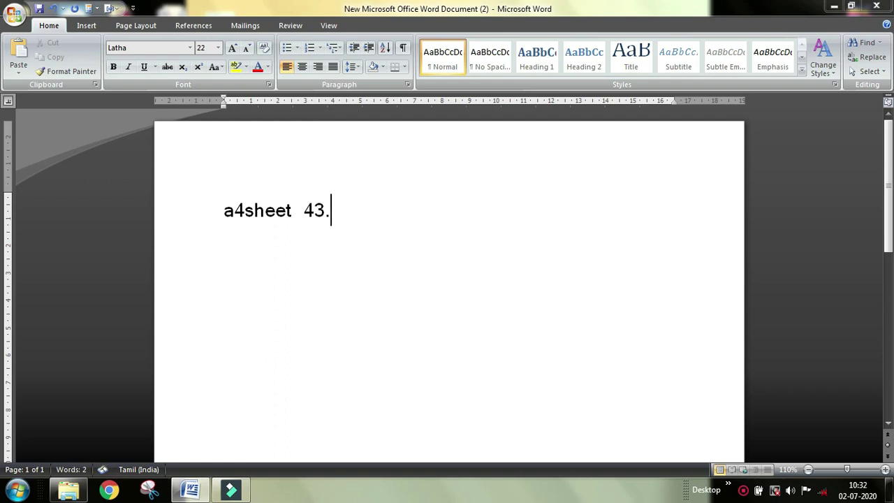
text(50)
key(Return)
text(pnc)
key(Return)
text(Pen tip pointer 25.)
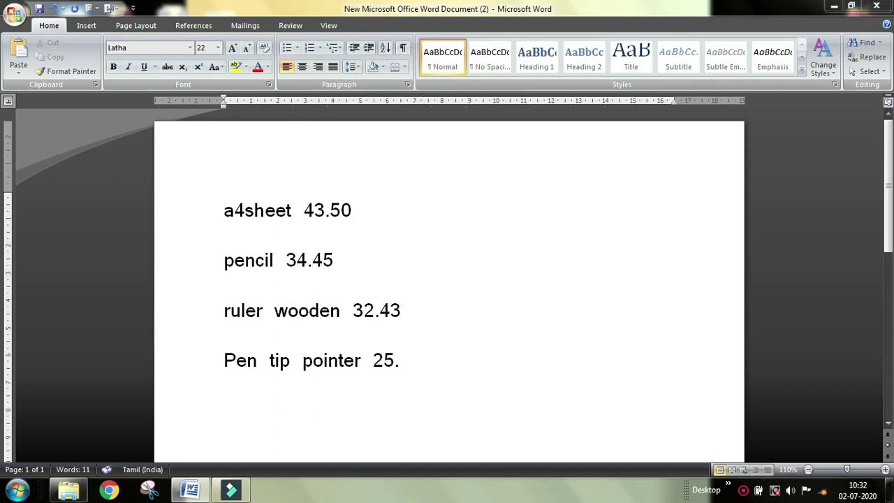
text(43)
Tab the prices 43.50, 34.45 and 32.43 out toward the decimal tab stop.
click(304, 208)
key(Tab)
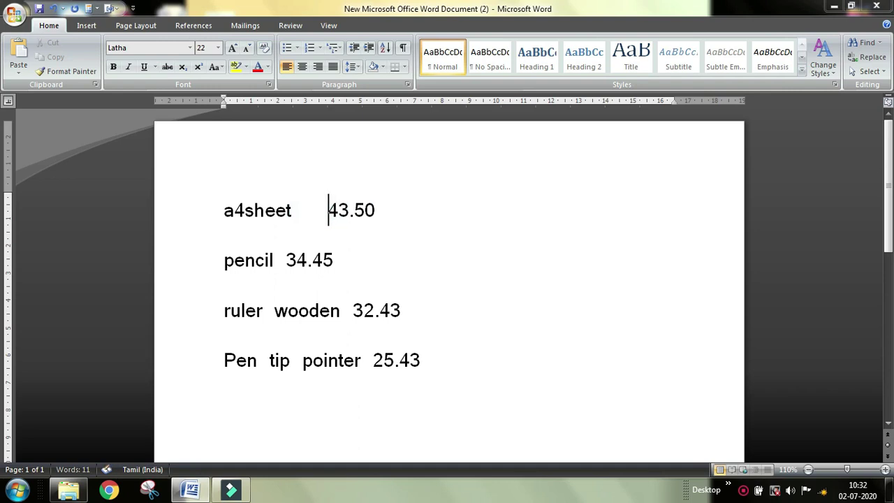
click(287, 259)
key(Tab)
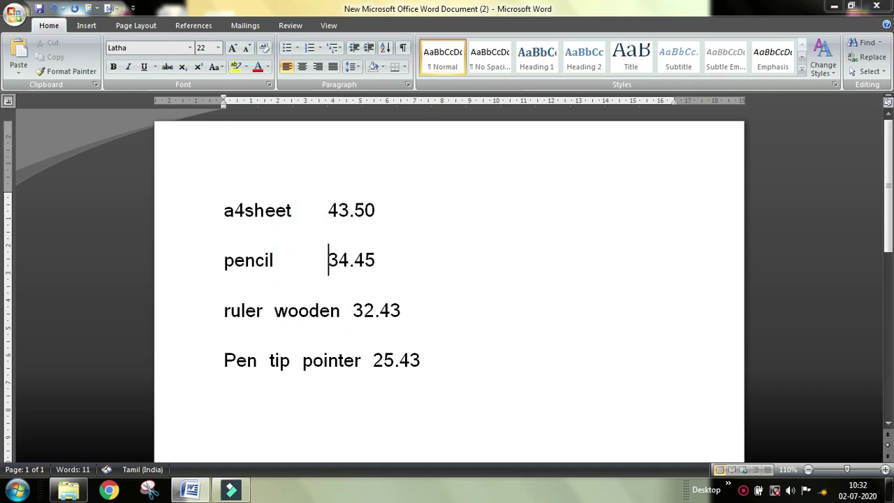
click(353, 307)
key(Tab)
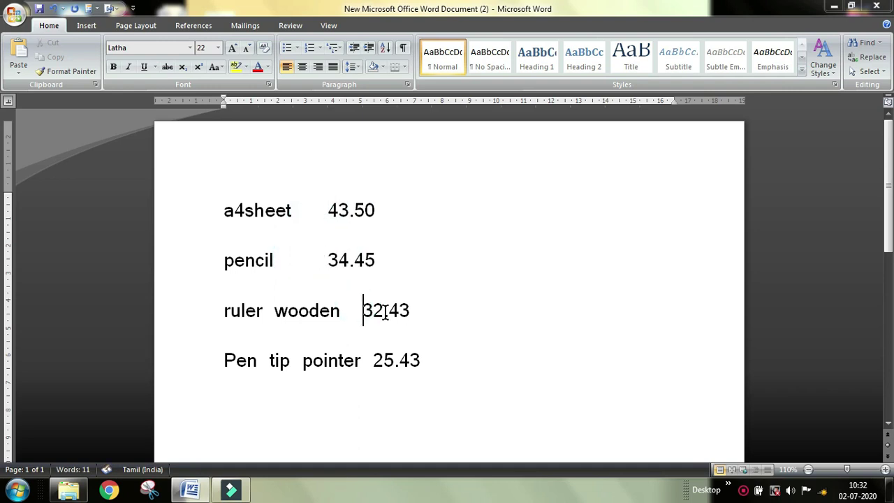
Tab the prices further right so 43.50, 34.45, 32.43 and 25.43 line up in one column.
click(327, 210)
key(Tab)
key(Tab)
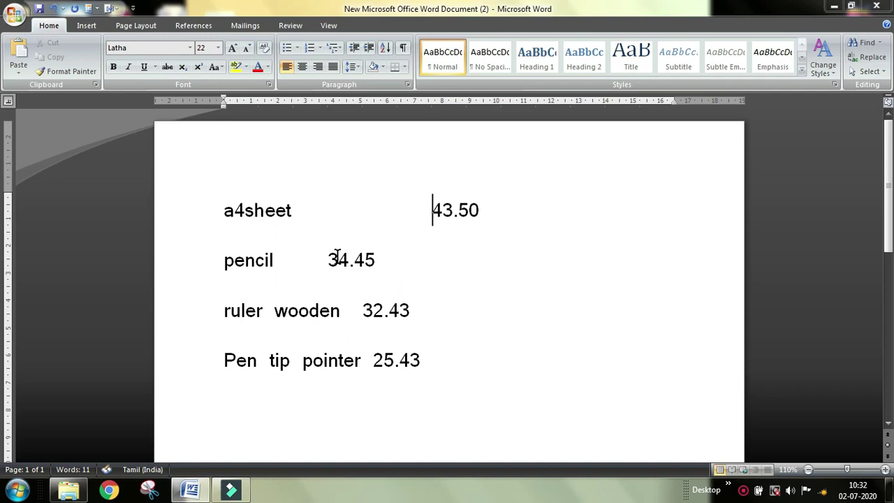
click(327, 260)
key(Tab)
key(Tab)
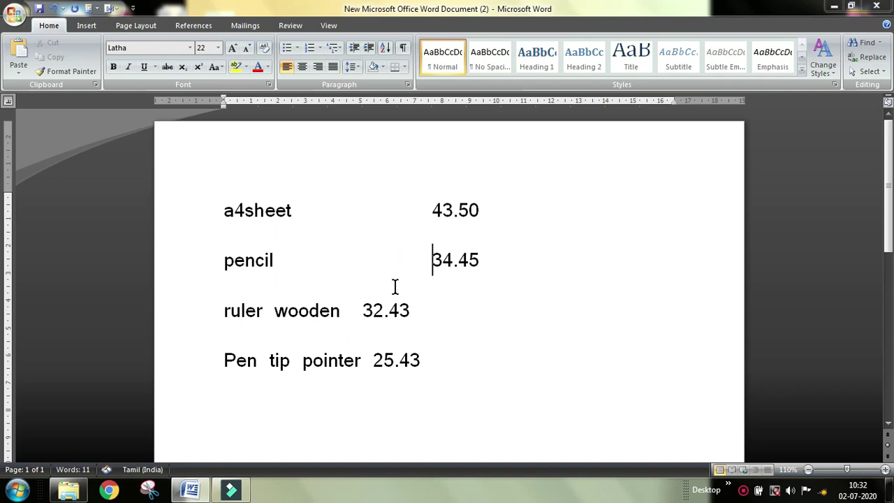
click(364, 307)
key(Tab)
key(Tab)
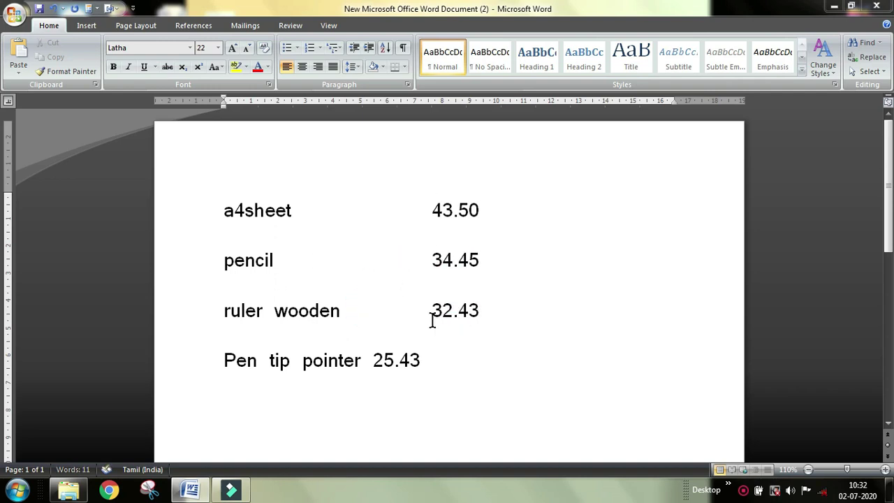
click(372, 360)
key(Tab)
key(Tab)
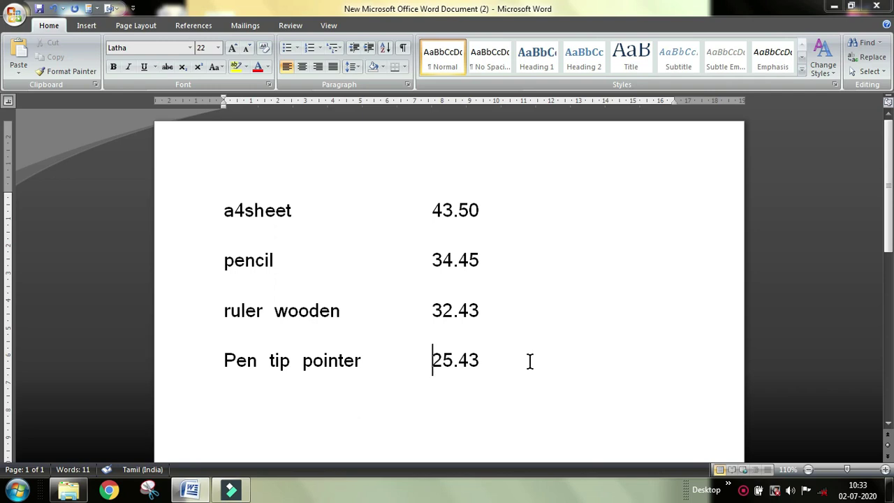
Append gsm154 to a4sheet and delete two extra tabs so 43.50 stays aligned.
click(302, 210)
text(gsm15)
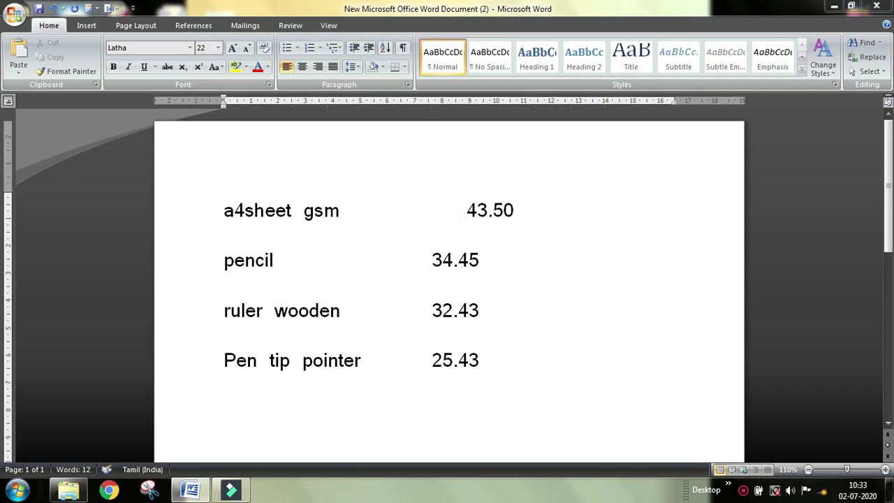
text(4)
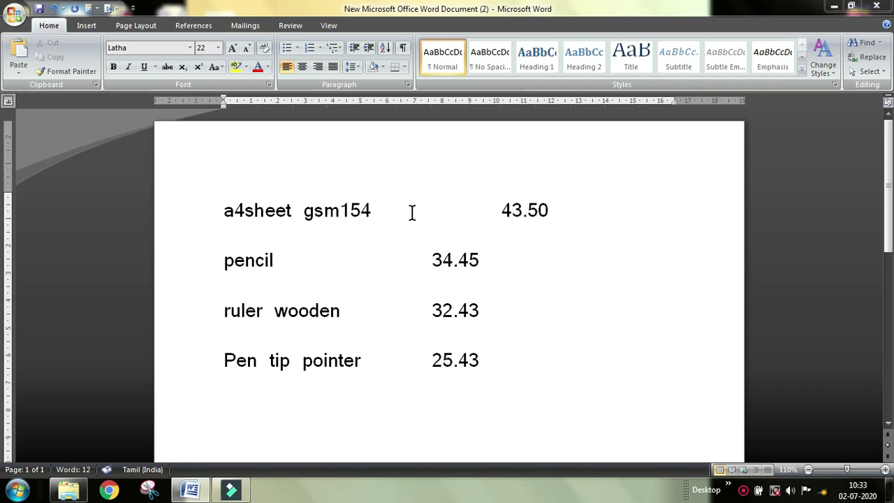
click(502, 205)
key(BackSpace)
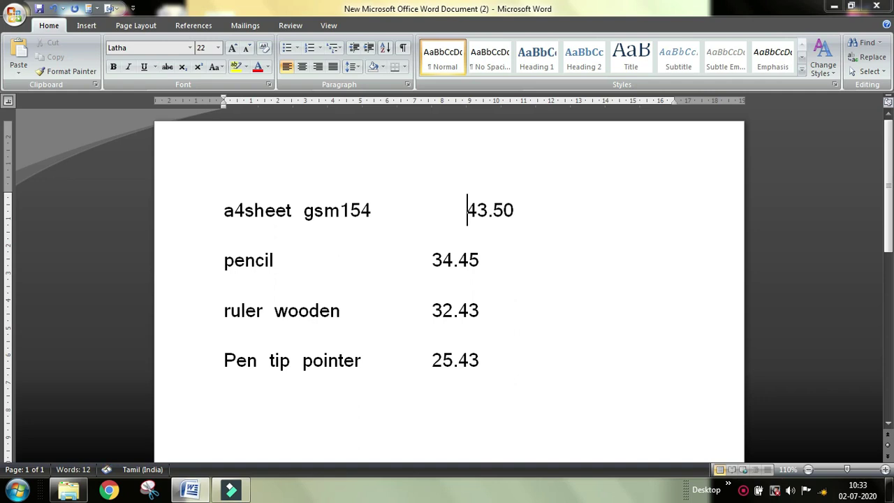
key(BackSpace)
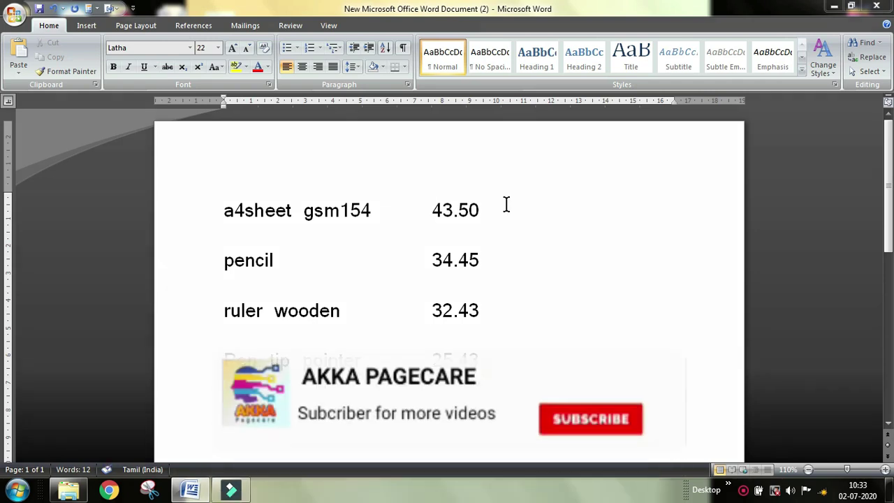
Select gsm154 on the first line, then undo the last change to the list.
click(294, 260)
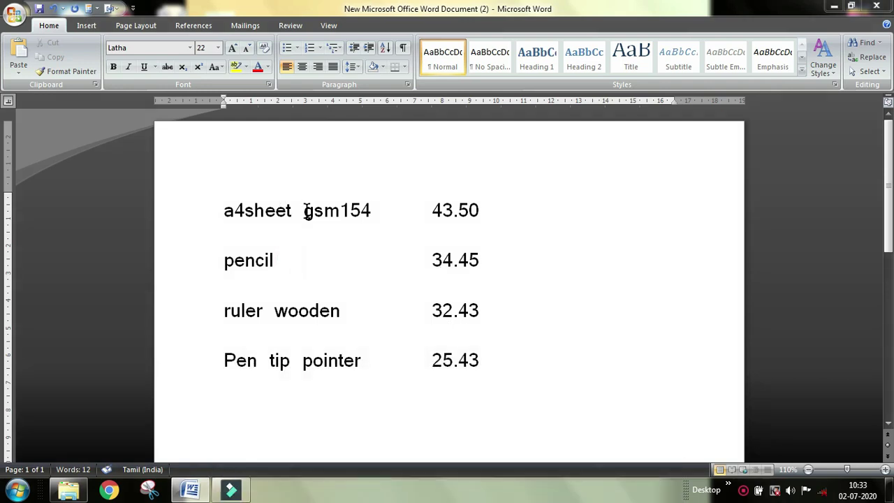
drag(304, 211, 362, 207)
click(582, 293)
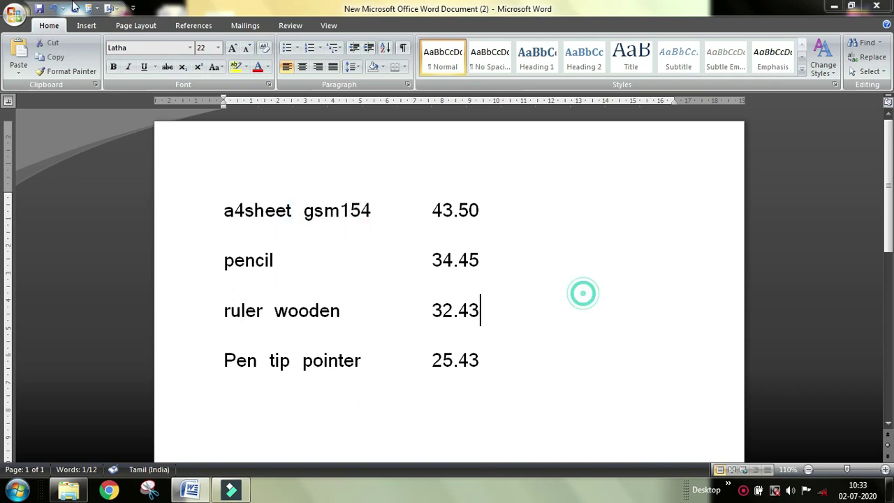
click(53, 8)
Undo four more times to remove gsm154 and the price tabs, then type a4sheet alone.
click(53, 8)
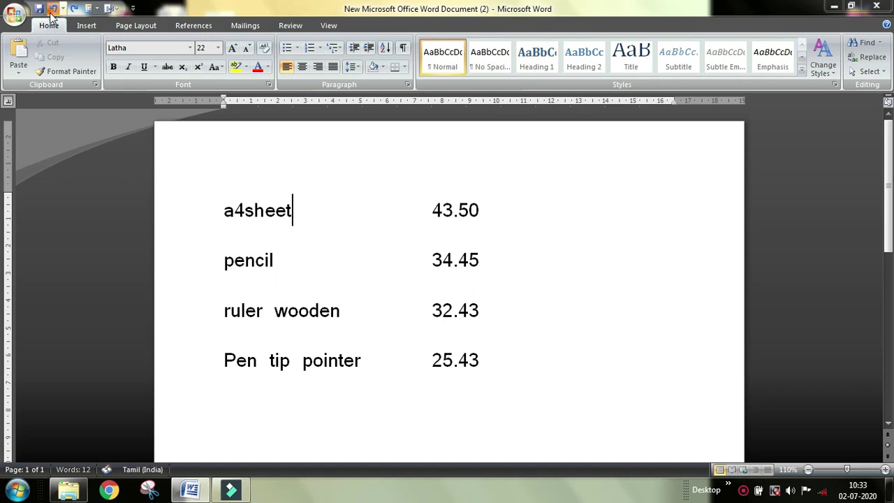
click(53, 8)
click(53, 8)
click(52, 9)
click(53, 8)
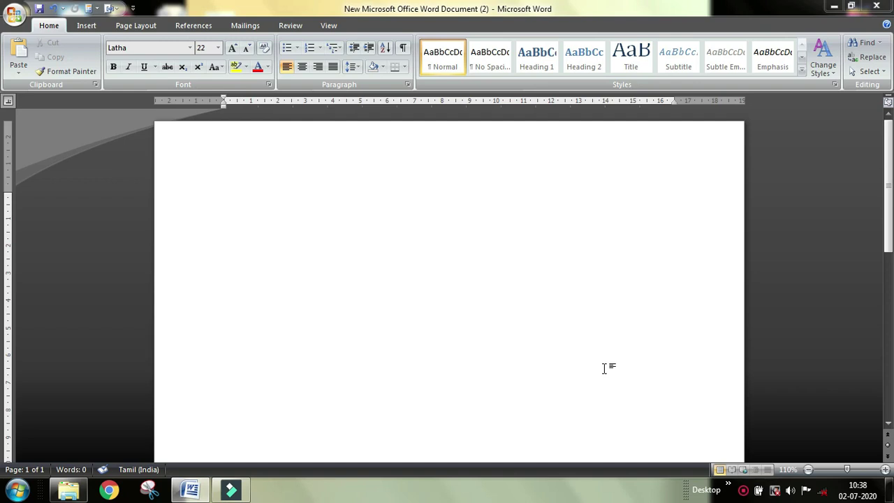
text(a4sheet)
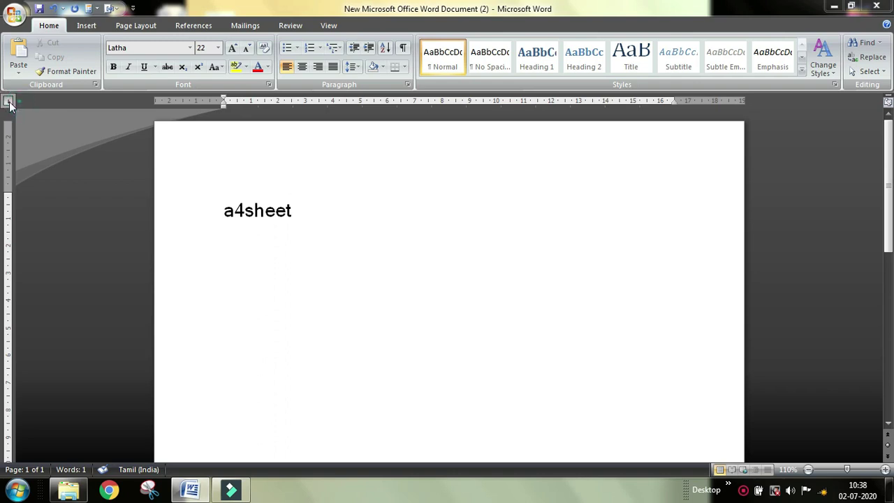
Choose Decimal Tab, place a stop near 10 cm, nudge it slightly left, and type 45.30.
click(11, 104)
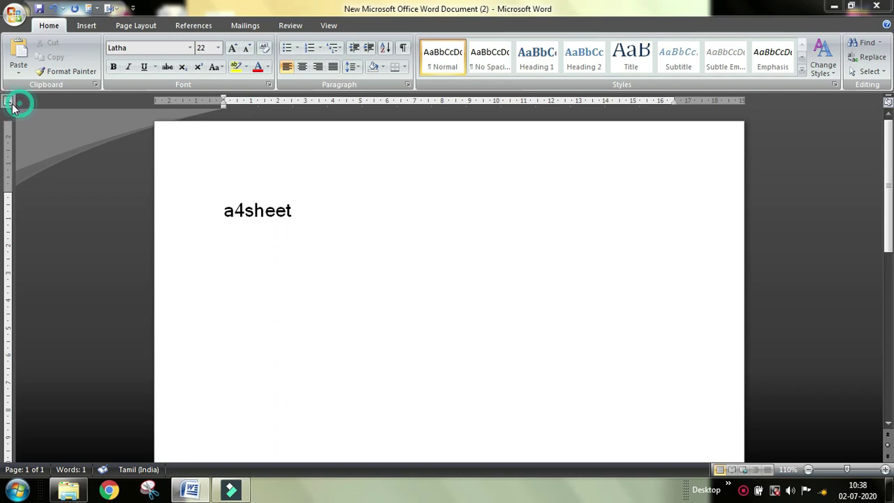
click(11, 104)
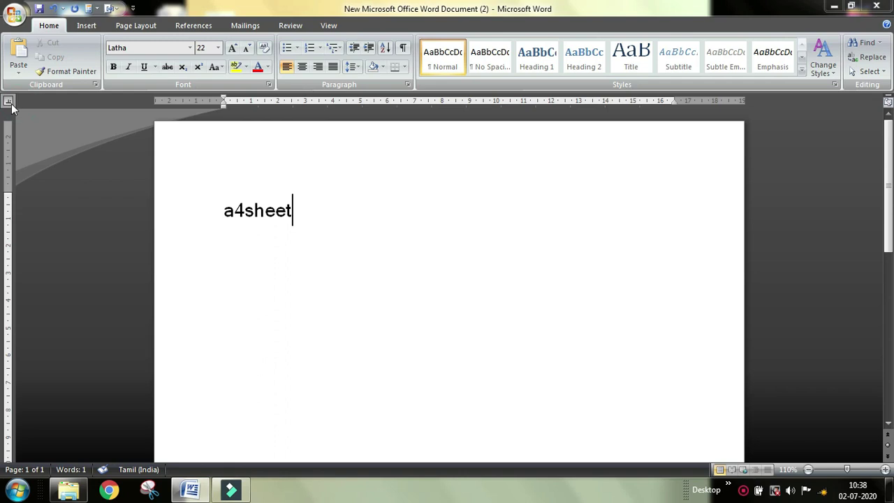
click(492, 102)
key(super+plus)
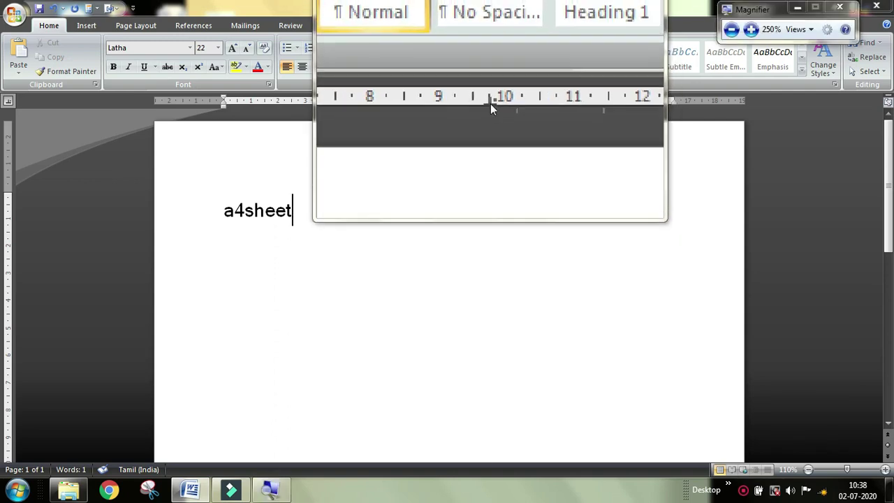
click(483, 102)
mouse_move(482, 102)
mouse_down()
mouse_move(489, 105)
mouse_move(472, 103)
mouse_up()
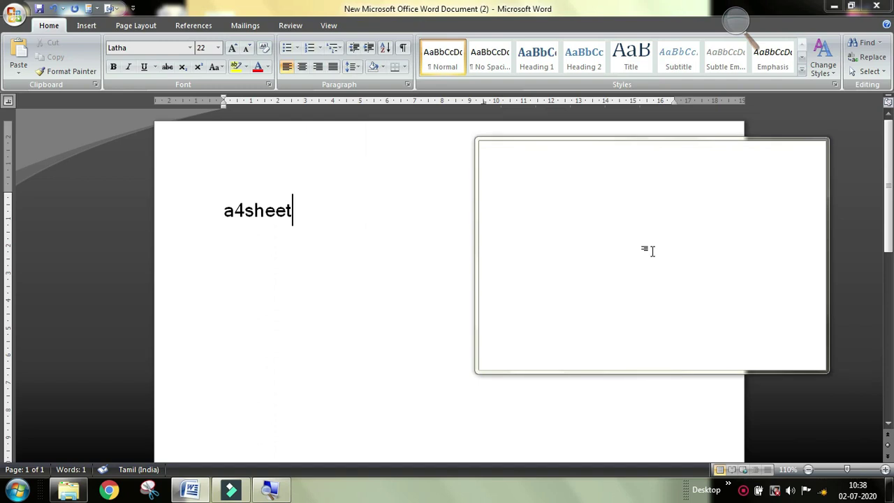
key(super+Escape)
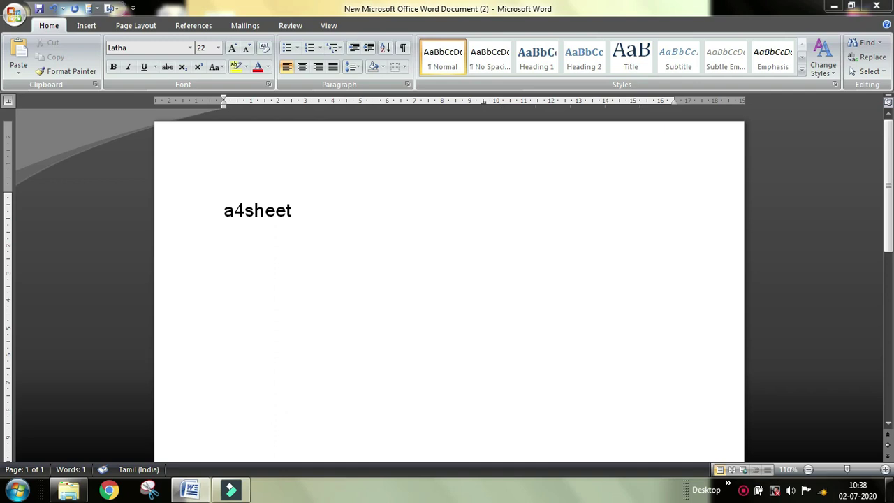
text(45.30)
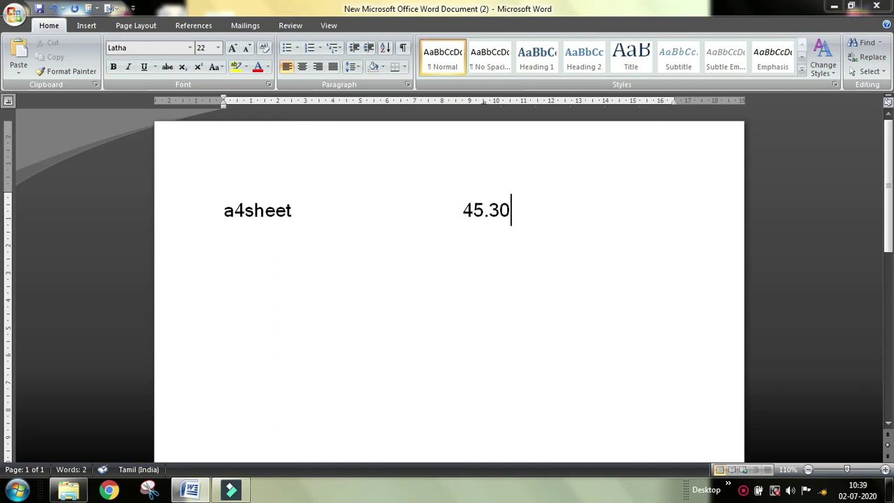
Add pencil 50.20 and pen tip 34.56 lines at the decimal tab, then put Rs before 45.30.
key(Return)
text(pencil)
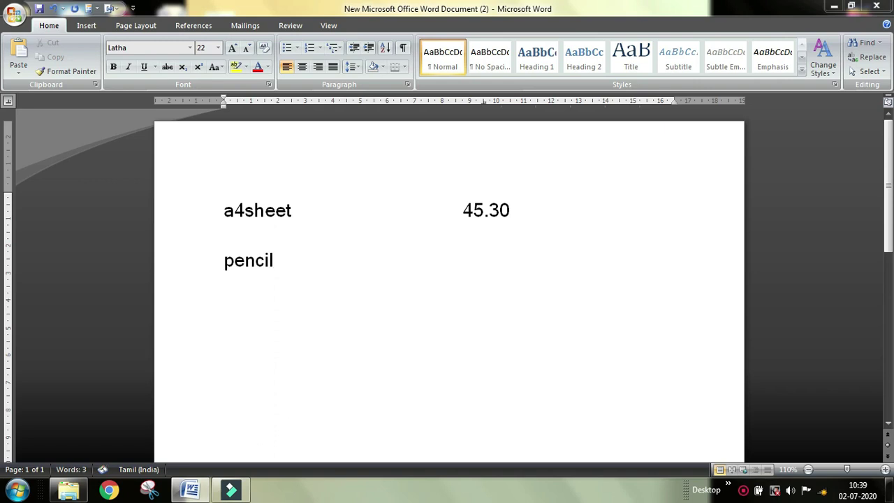
key(Tab)
text(50.20)
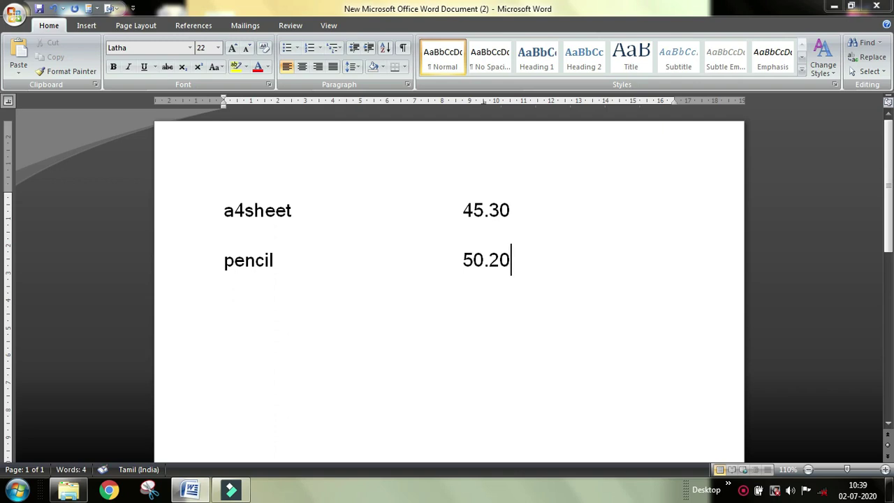
key(Return)
text(pen  tip)
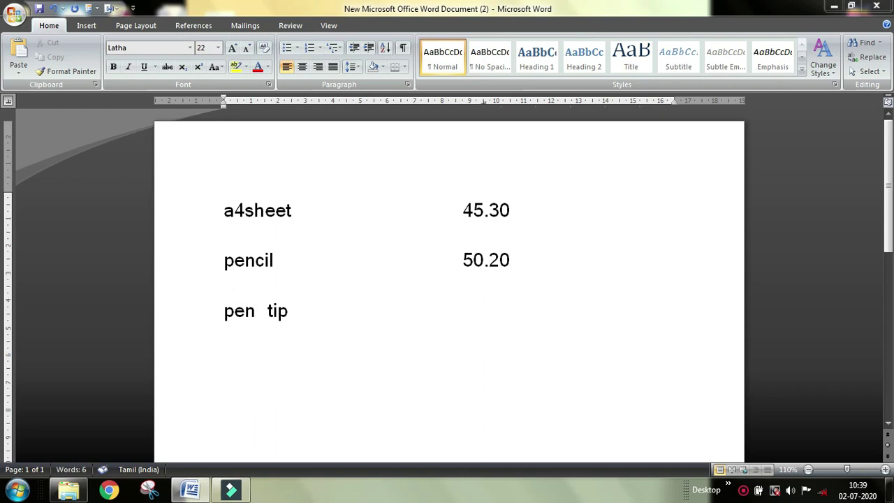
key(Tab)
text(34.56)
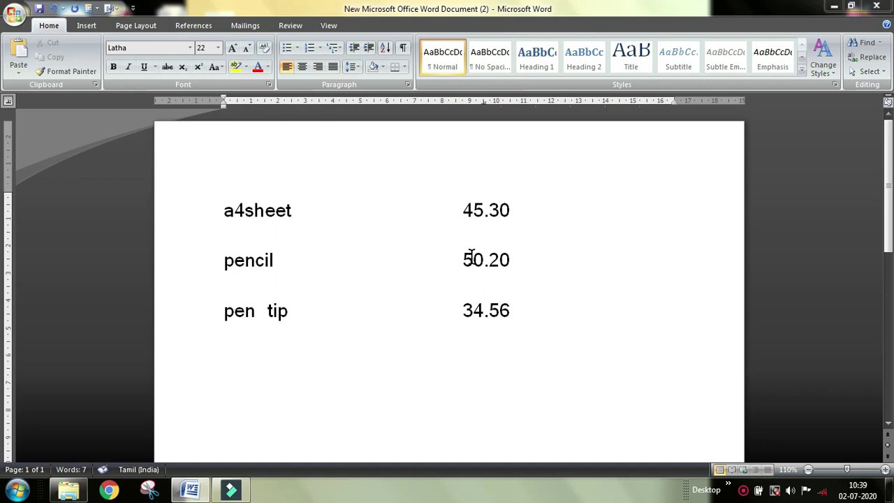
click(463, 209)
text(Rs)
Type Rs before 50.20 and 34.56, and append gsm176 after a4sheet.
click(465, 263)
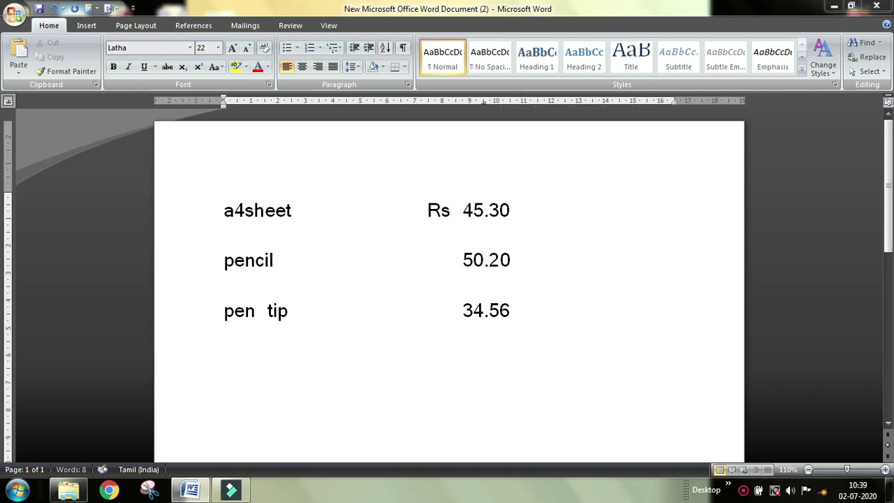
text(Rs)
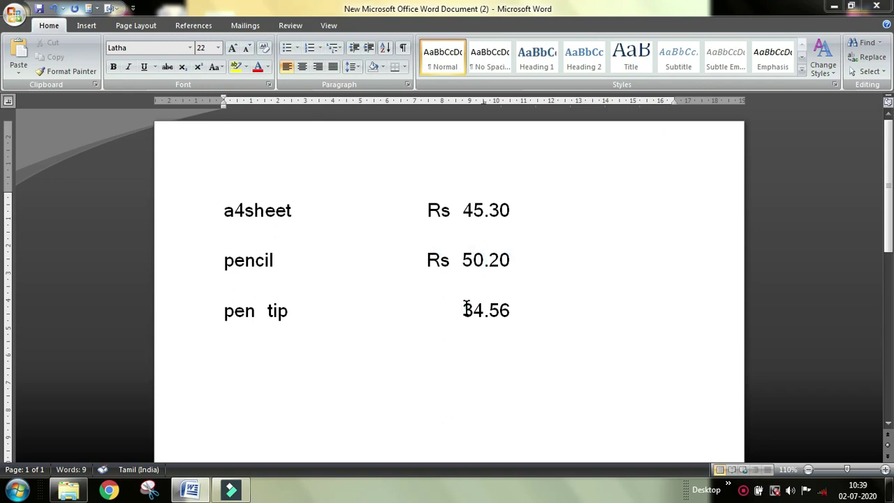
click(465, 308)
text(Rs)
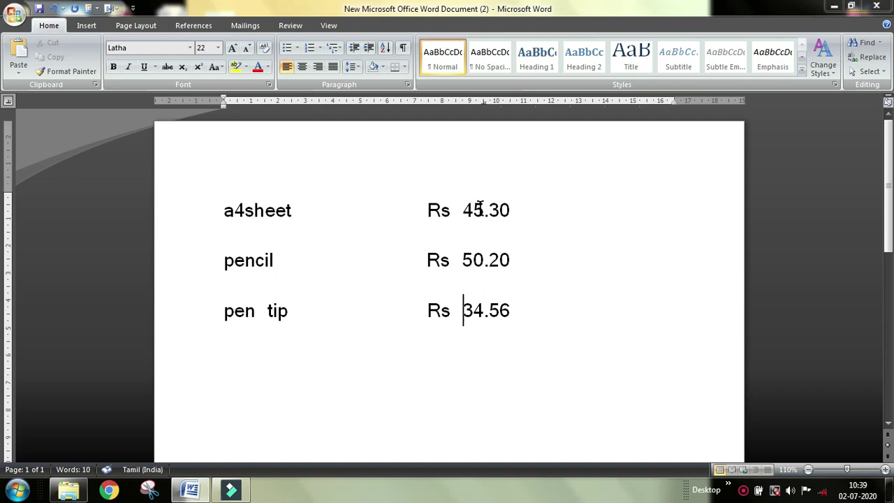
click(309, 209)
text(gsm)
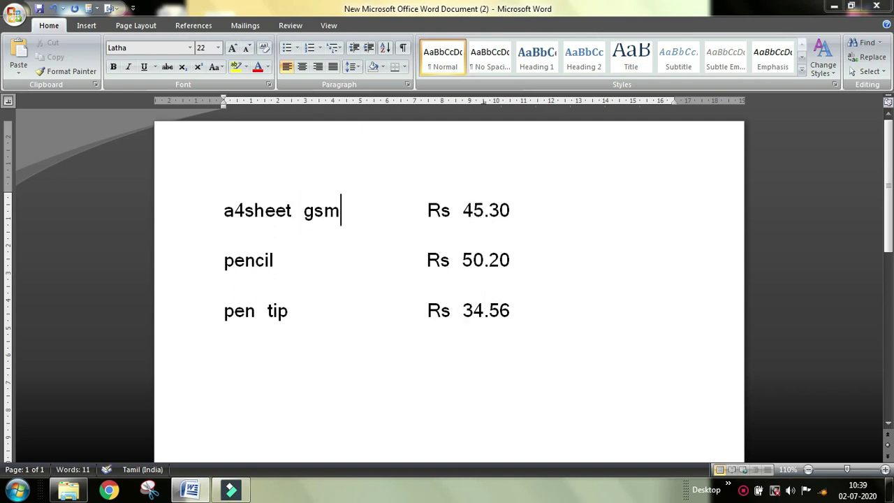
text(176)
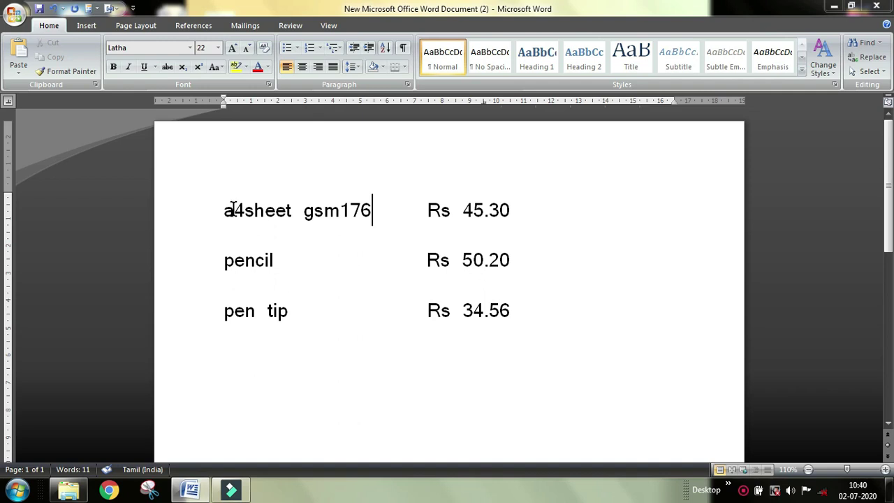
With the three item lines selected, drag their decimal tab stop right toward 12, then left to about 8 cm.
drag(224, 209, 507, 310)
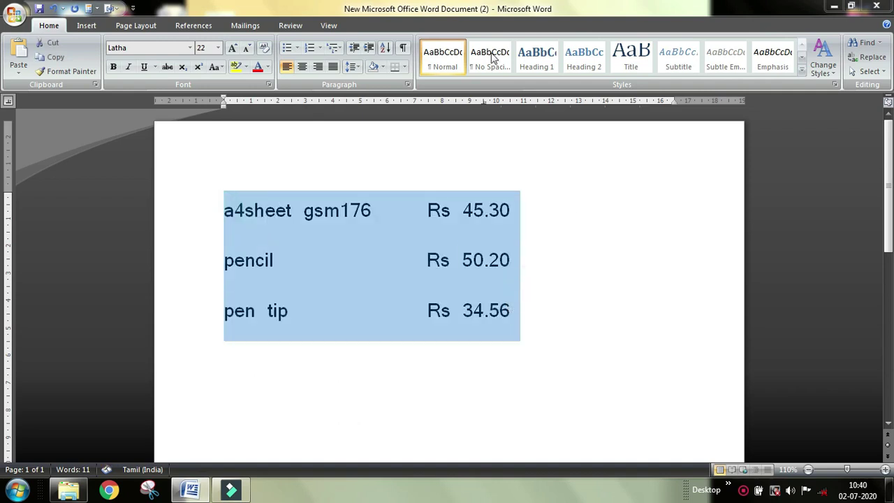
click(484, 103)
drag(525, 116, 524, 105)
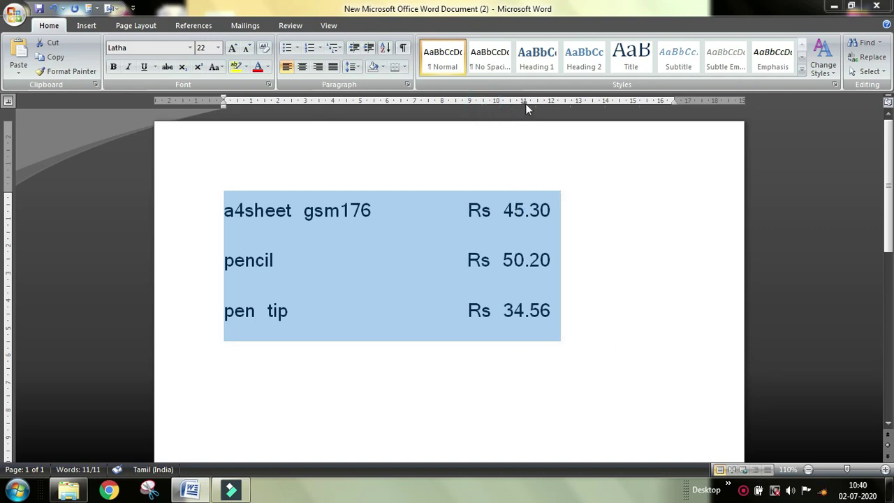
click(224, 204)
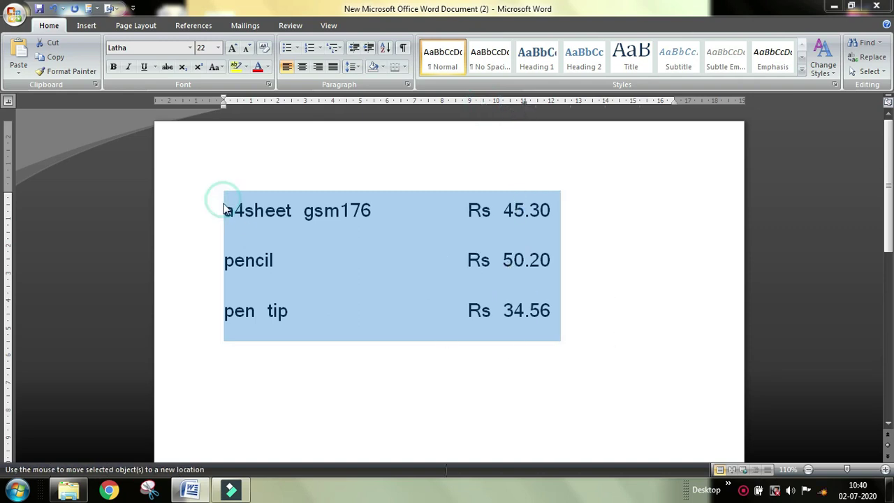
drag(224, 204, 555, 300)
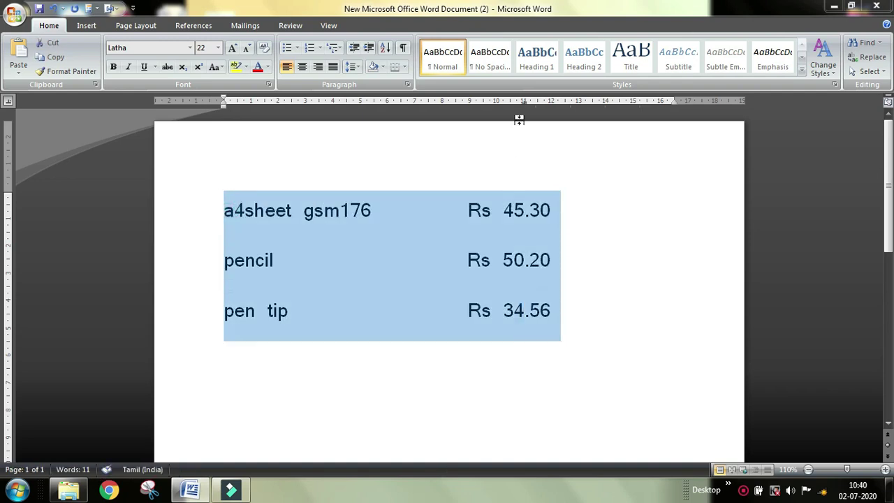
drag(525, 105, 554, 107)
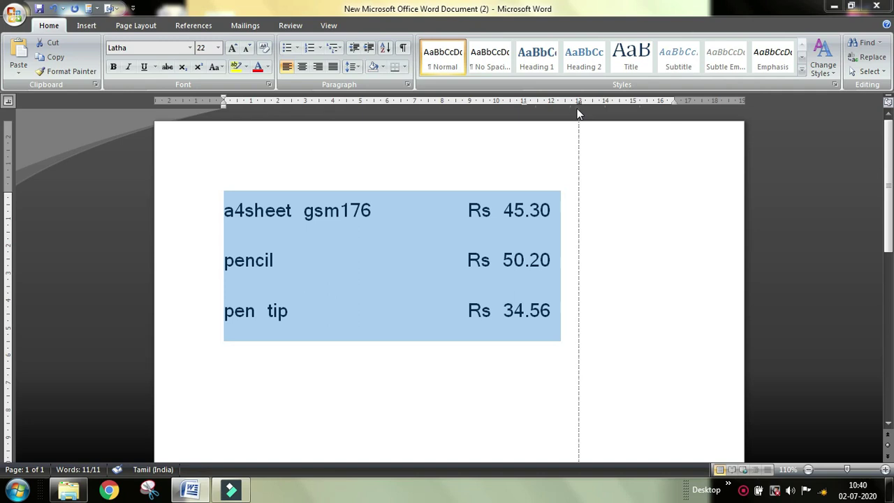
drag(578, 110, 578, 110)
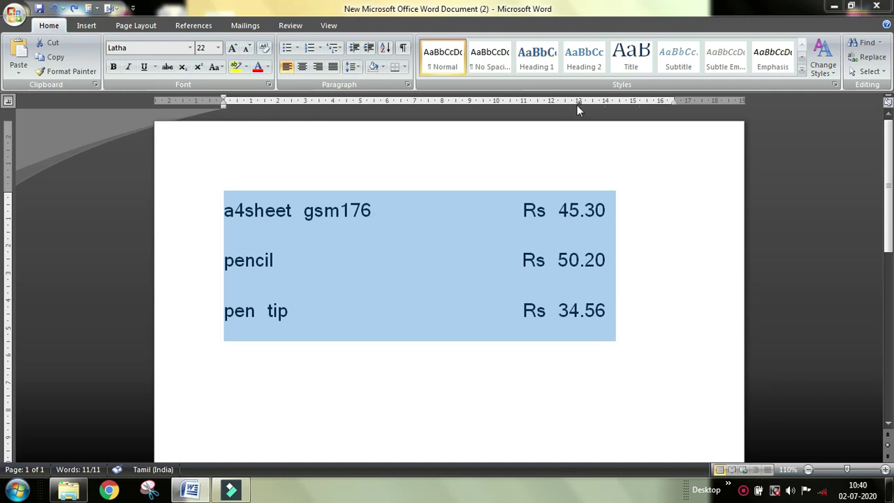
drag(578, 103, 442, 107)
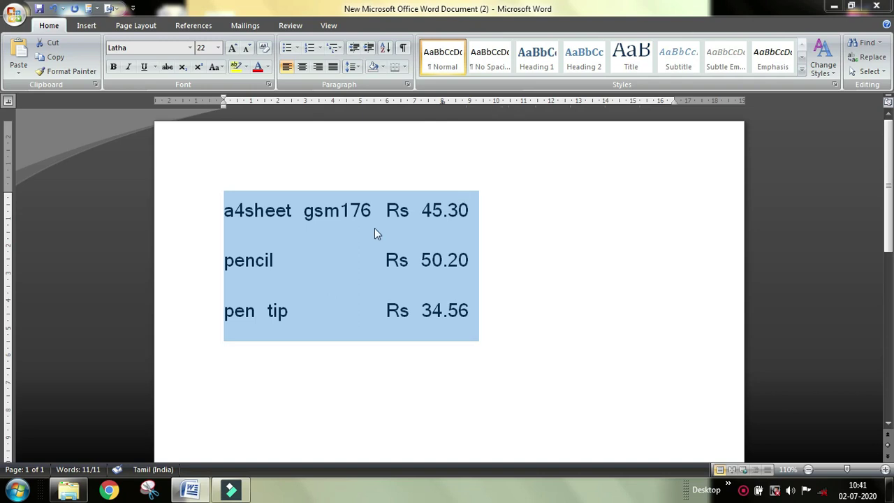
Add a decimal tab stop near 11.5 cm and enter 50.20 after 45.30 on the a4sheet line.
click(512, 265)
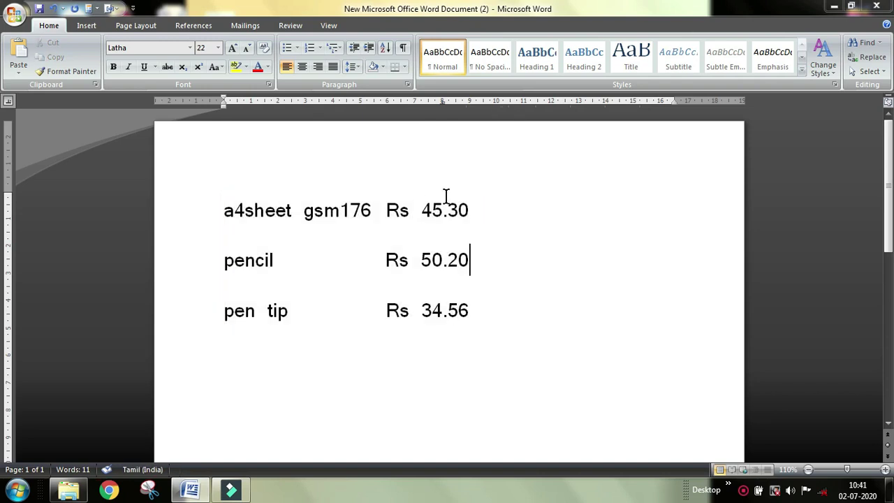
click(537, 103)
click(492, 203)
key(Tab)
click(539, 103)
text(50.20)
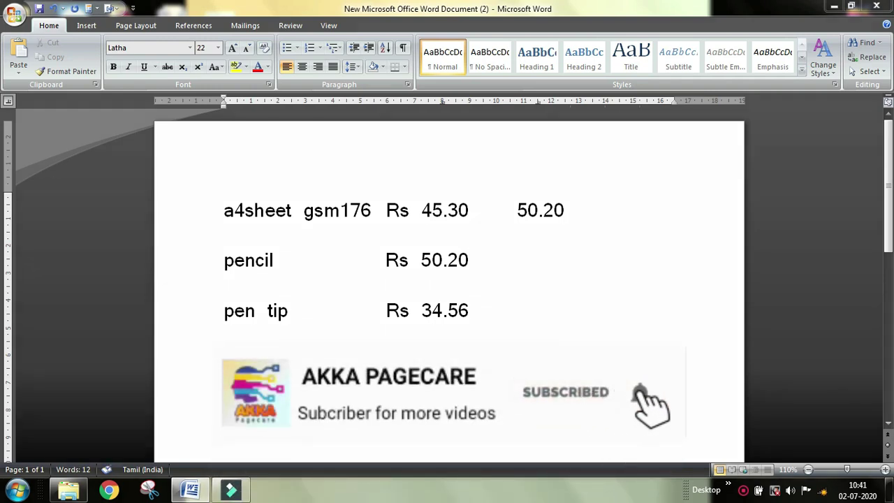
Enter 52.30 for pencil and 45.90 for pen tip, then magnify the screen around the ruler.
key(Down)
key(Tab)
text(5)
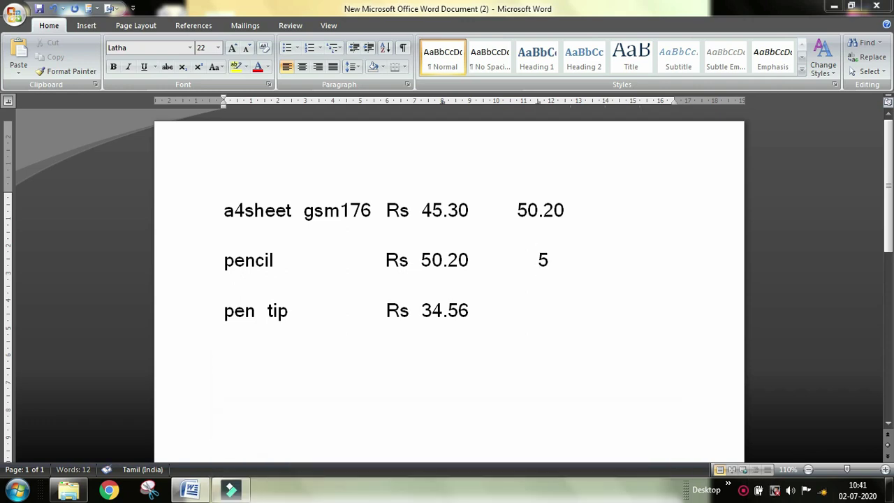
text(2.30)
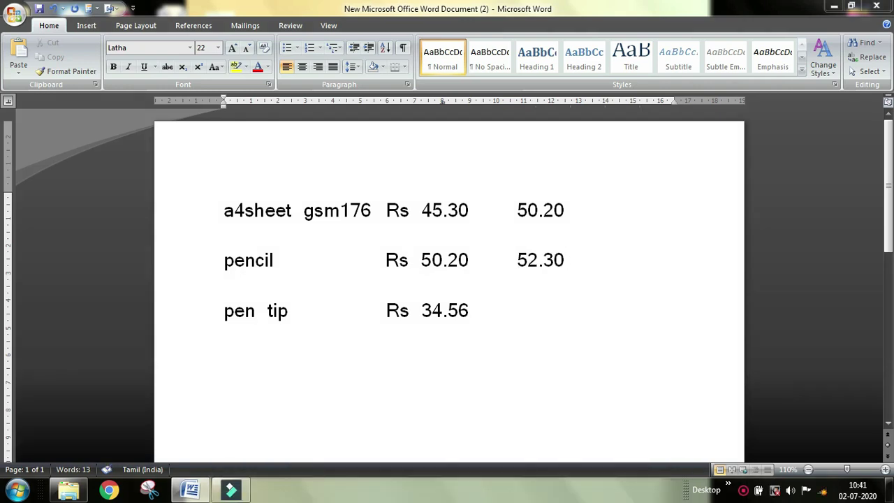
key(Tab)
text(45.90)
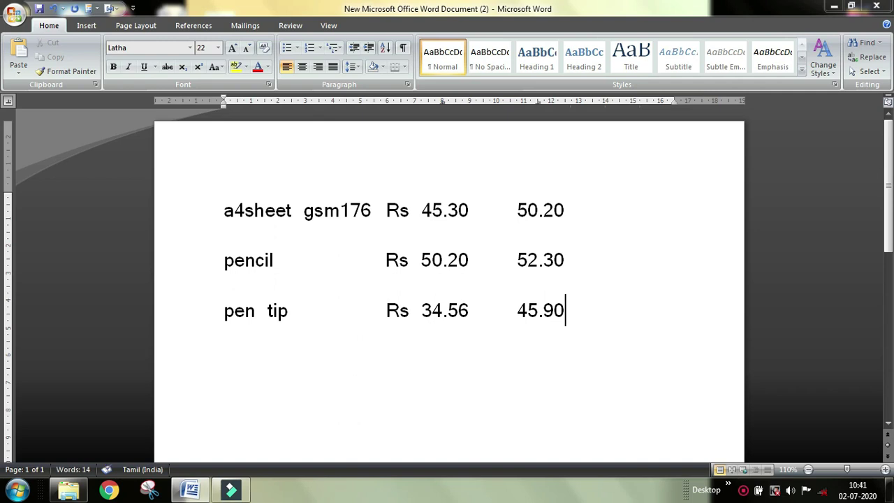
click(610, 105)
key(super+plus)
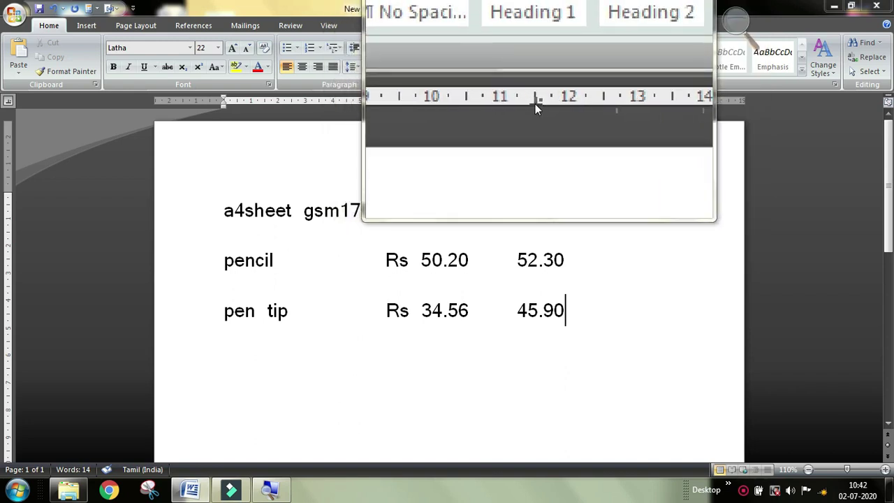
Drag the pen tip line's tab stops at 11.5 and 8 cm leftward, then close Magnifier.
drag(535, 104, 526, 103)
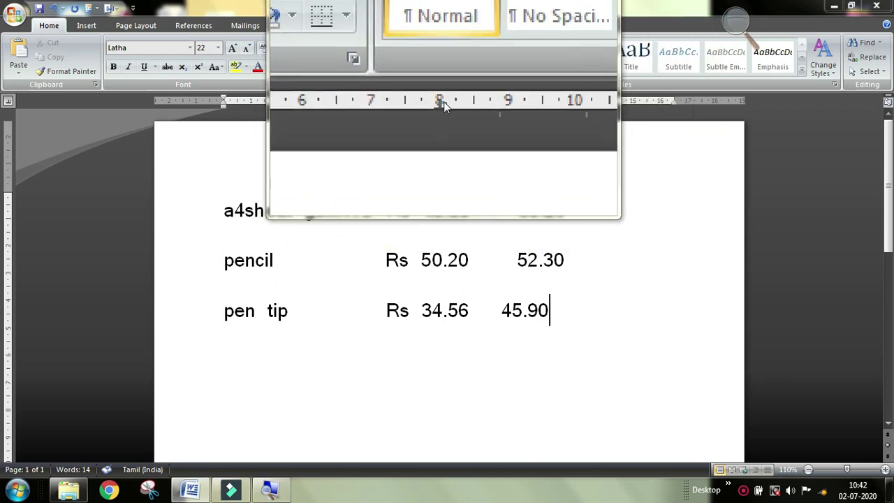
drag(443, 104, 469, 132)
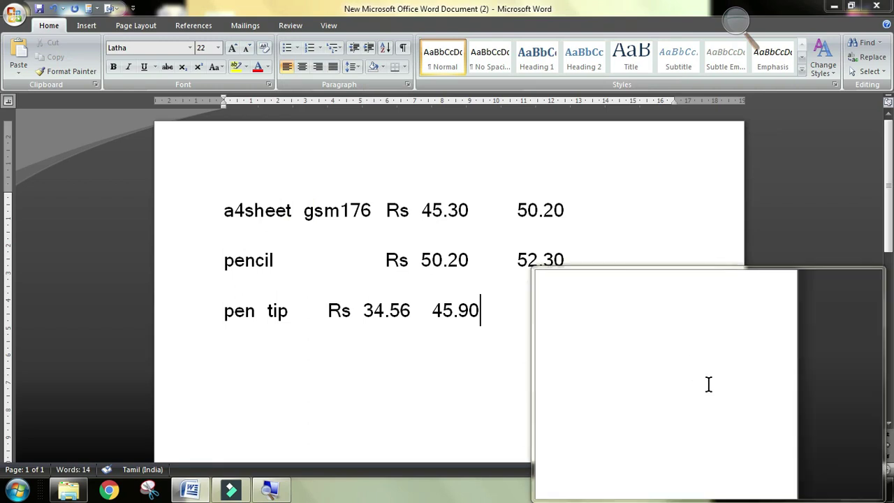
key(super+Escape)
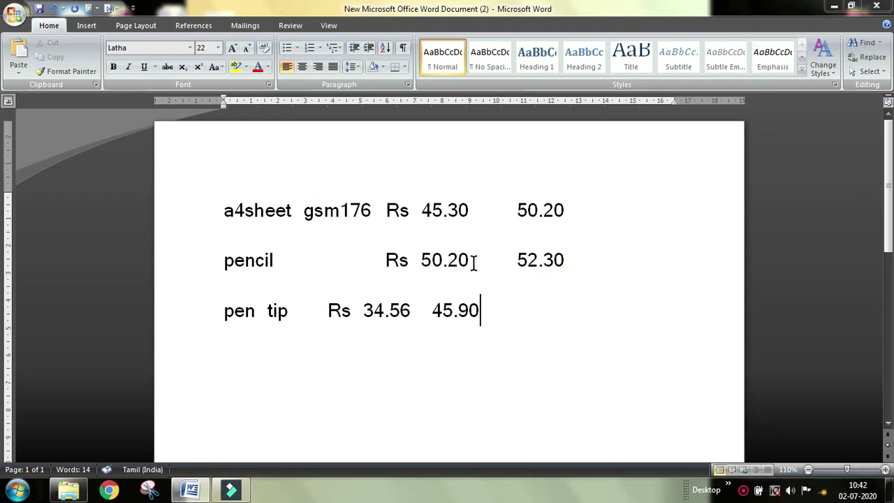
click(328, 312)
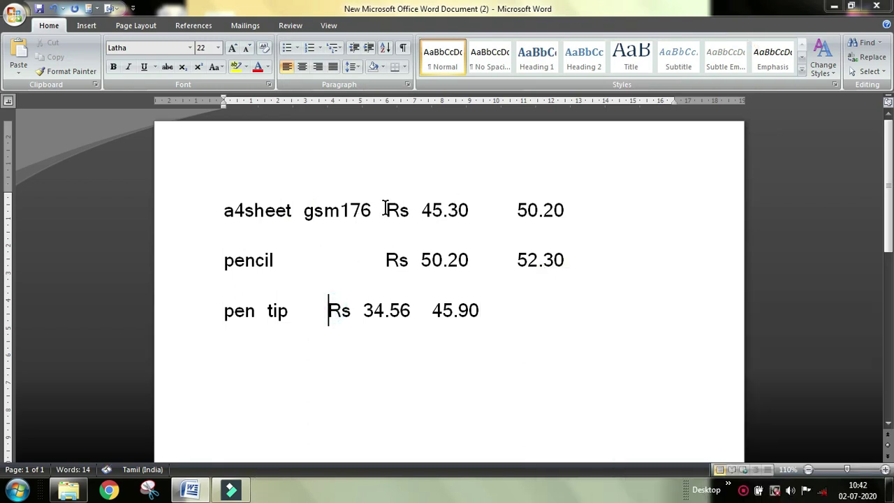